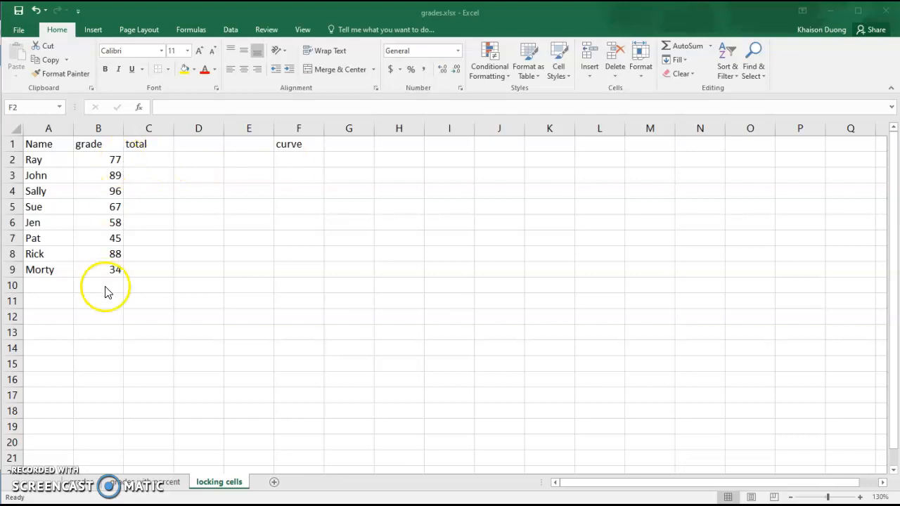
Step: Enter a curve value of 3 in cell F2
{"action": "left_click", "coordinate": [302, 159]}
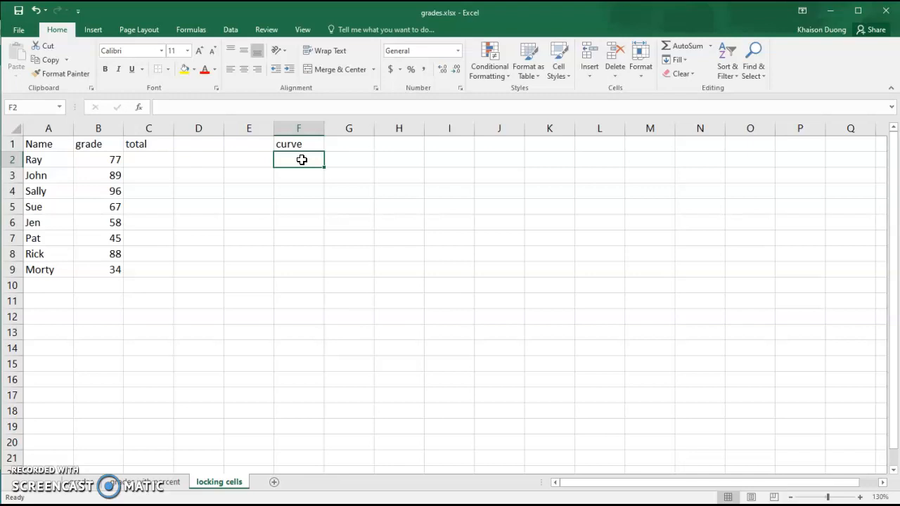
{"action": "type", "text": "3"}
{"action": "key", "text": "Return"}
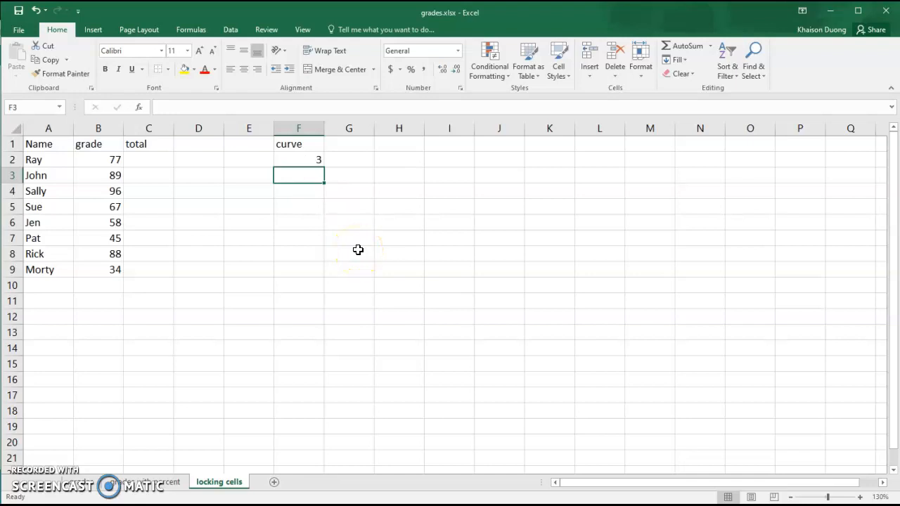
Step: Enter the same curve value, 3, in each of the cells F3 through F9
{"action": "type", "text": "3"}
{"action": "key", "text": "Return"}
{"action": "type", "text": "3"}
{"action": "key", "text": "Return"}
{"action": "type", "text": "3"}
{"action": "key", "text": "Return"}
{"action": "type", "text": "3"}
{"action": "key", "text": "Return"}
{"action": "type", "text": "3"}
{"action": "key", "text": "Return"}
{"action": "type", "text": "3"}
{"action": "key", "text": "Return"}
{"action": "type", "text": "3"}
{"action": "key", "text": "Return"}
{"action": "key", "text": "Up"}
{"action": "key", "text": "Up"}
{"action": "key", "text": "Up"}
{"action": "key", "text": "Up"}
{"action": "key", "text": "Up"}
{"action": "key", "text": "Up"}
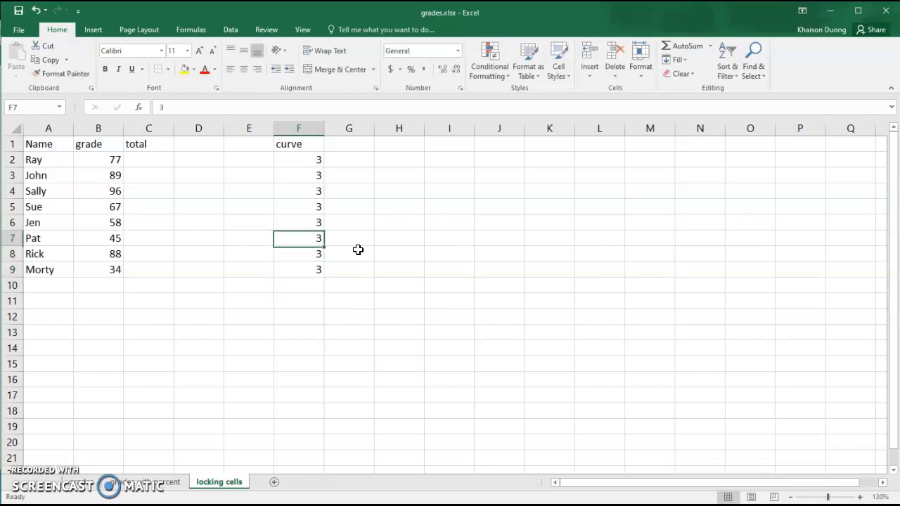
{"action": "key", "text": "Up"}
{"action": "key", "text": "Up"}
{"action": "key", "text": "Down"}
{"action": "key", "text": "Down"}
{"action": "key", "text": "Down"}
{"action": "key", "text": "Down"}
{"action": "key", "text": "Down"}
{"action": "key", "text": "Down"}
{"action": "key", "text": "Down"}
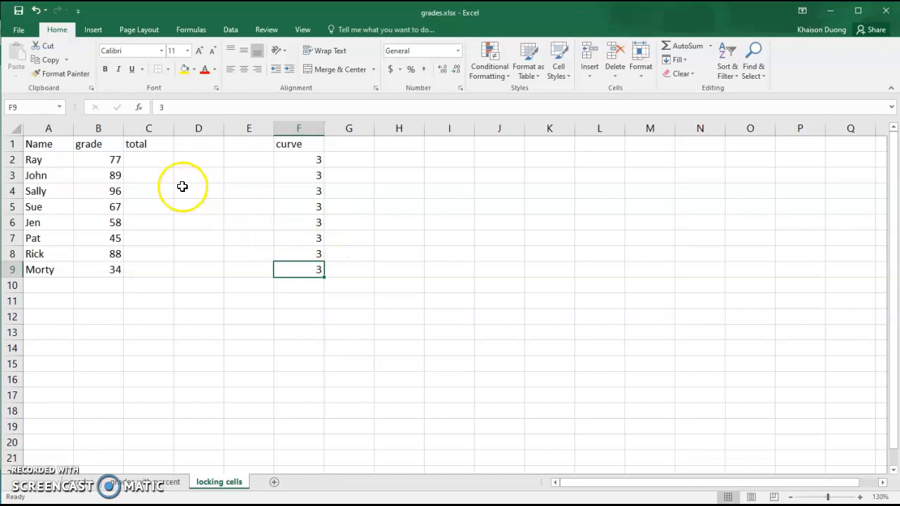
Step: Enter the formula =B2+3 in C2 and fill it down the total column through C9
{"action": "left_click", "coordinate": [145, 161]}
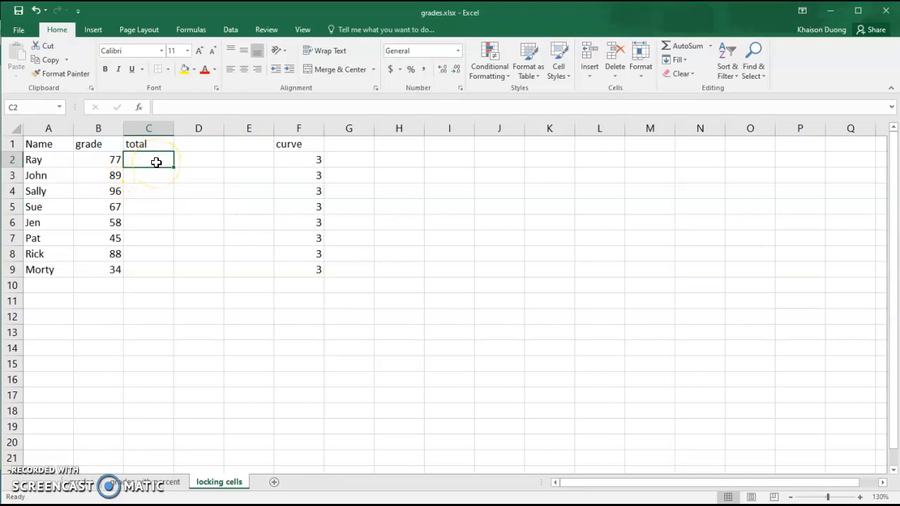
{"action": "type", "text": "="}
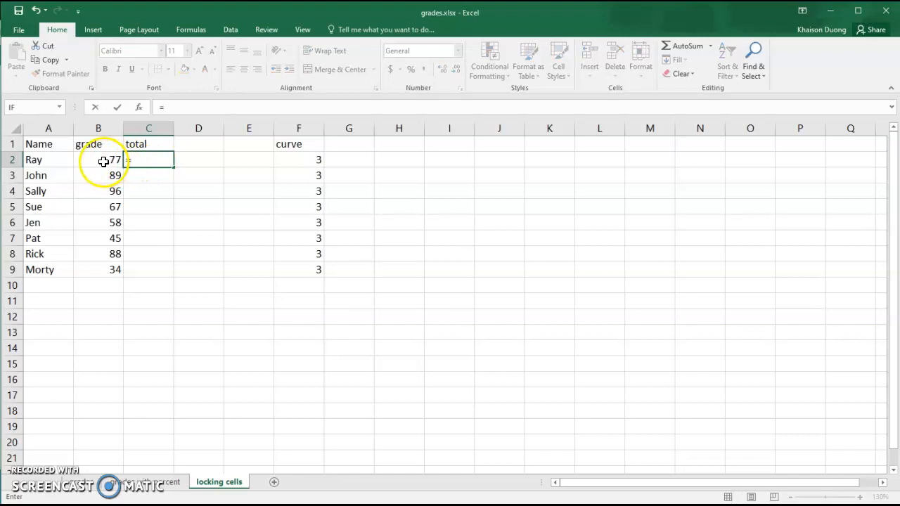
{"action": "left_click_drag", "start_coordinate": [103, 161], "coordinate": [128, 143]}
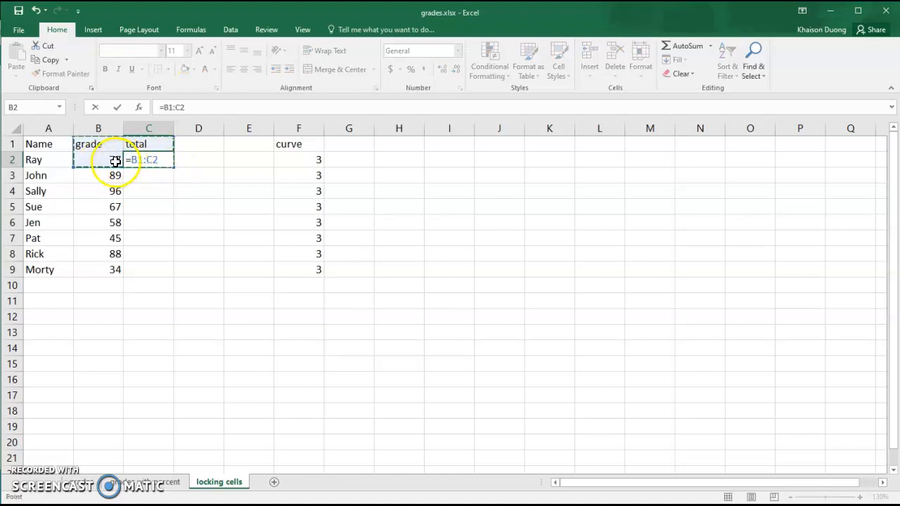
{"action": "left_click", "coordinate": [116, 161]}
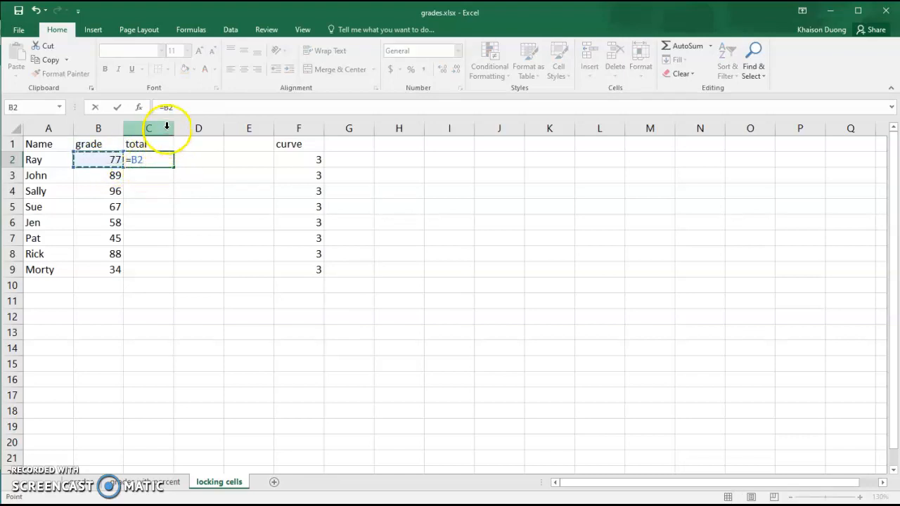
{"action": "left_click", "coordinate": [186, 107]}
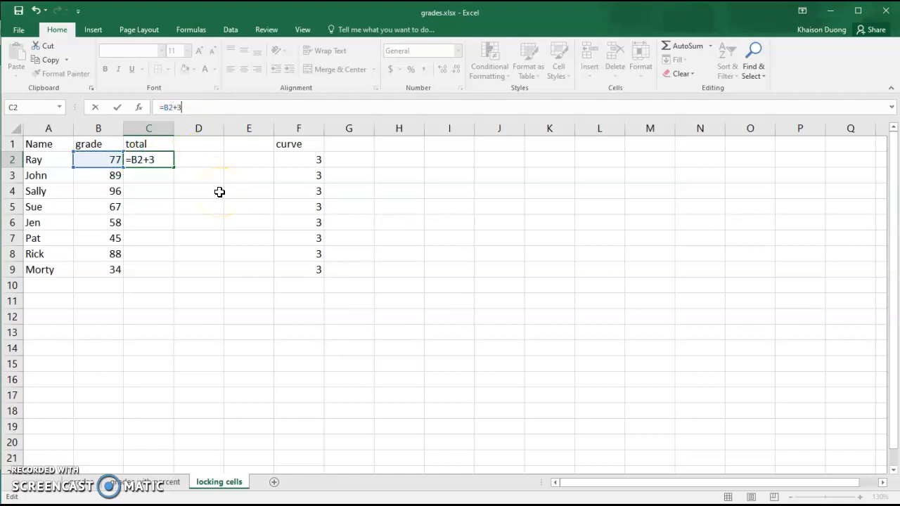
{"action": "key", "text": "Return"}
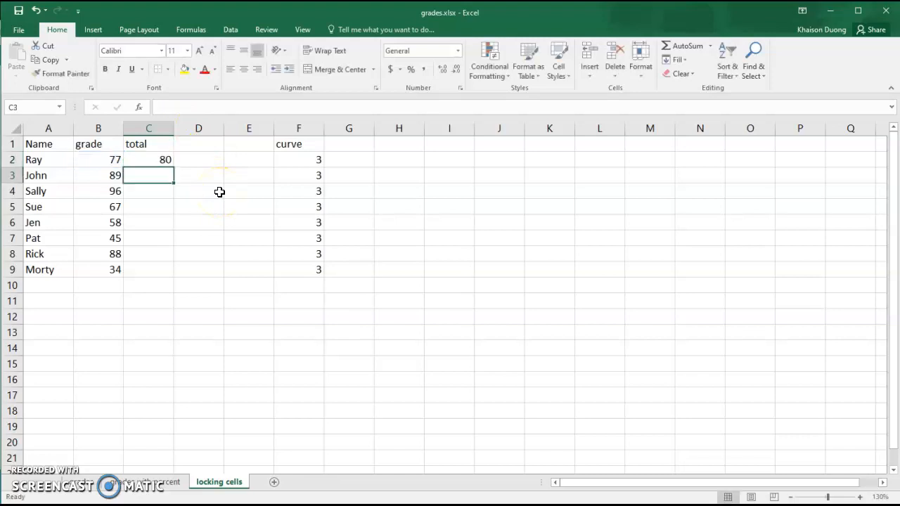
{"action": "left_click", "coordinate": [168, 160]}
{"action": "left_click_drag", "start_coordinate": [174, 168], "coordinate": [163, 282]}
{"action": "left_click", "coordinate": [211, 229]}
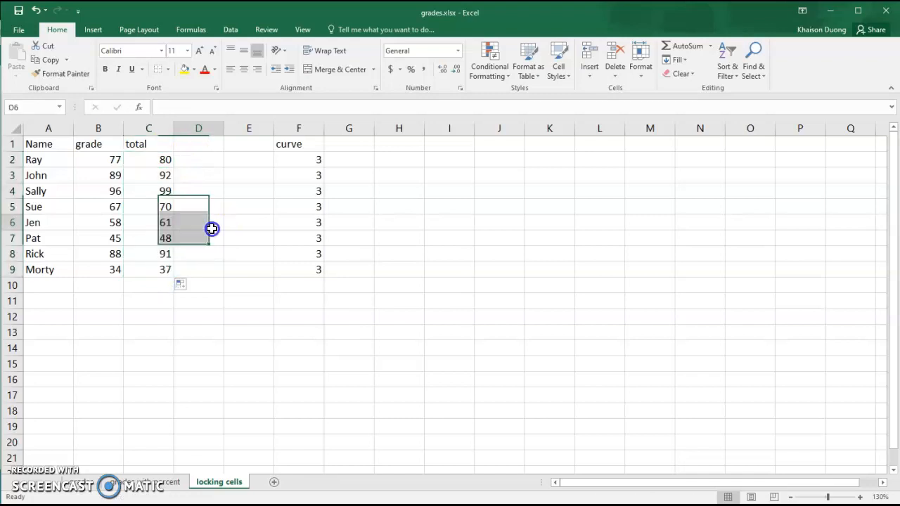
Step: Examine the filled formulas in the total column cell by cell to see how the grade reference changes per row
{"action": "left_click", "coordinate": [163, 161]}
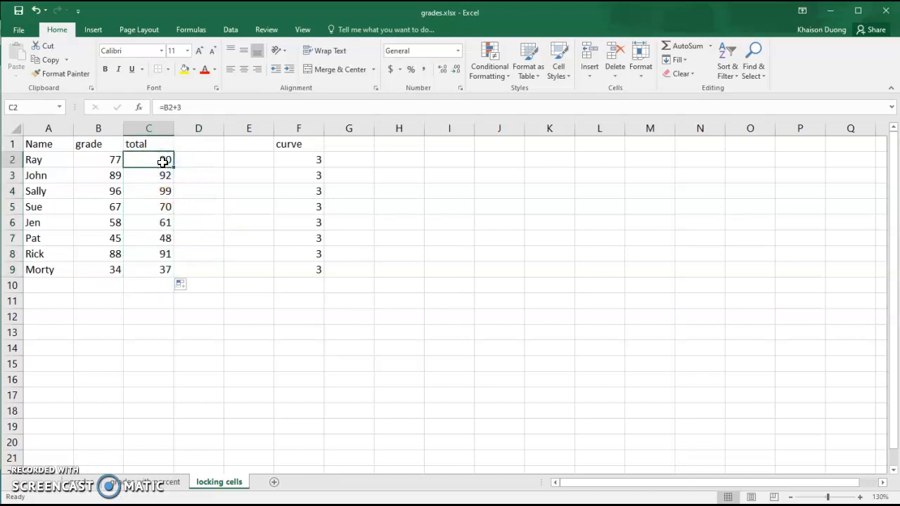
{"action": "key", "text": "Down"}
{"action": "key", "text": "Down"}
{"action": "key", "text": "Up"}
{"action": "key", "text": "Up"}
{"action": "key", "text": "Down"}
{"action": "key", "text": "Down"}
{"action": "key", "text": "Down"}
{"action": "key", "text": "Down"}
{"action": "key", "text": "Down"}
{"action": "key", "text": "Down"}
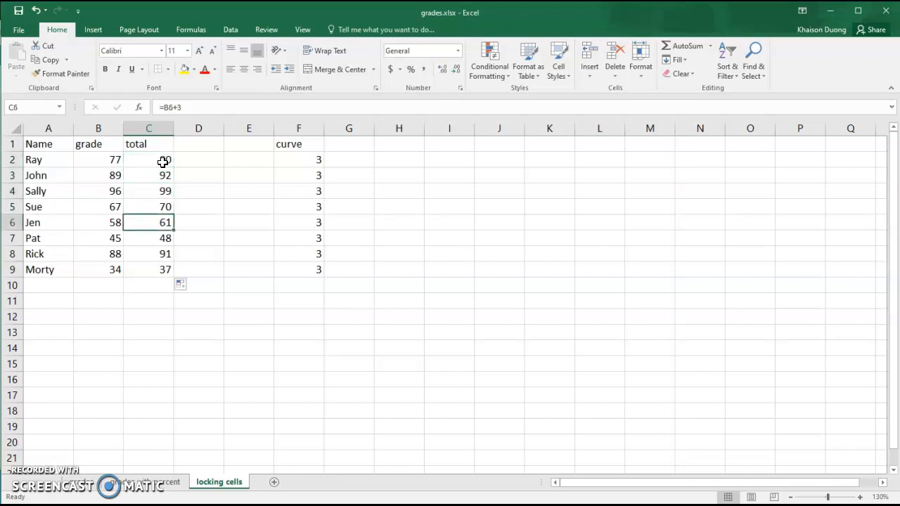
{"action": "key", "text": "Down"}
{"action": "key", "text": "Up"}
{"action": "key", "text": "Up"}
{"action": "key", "text": "Up"}
{"action": "key", "text": "Up"}
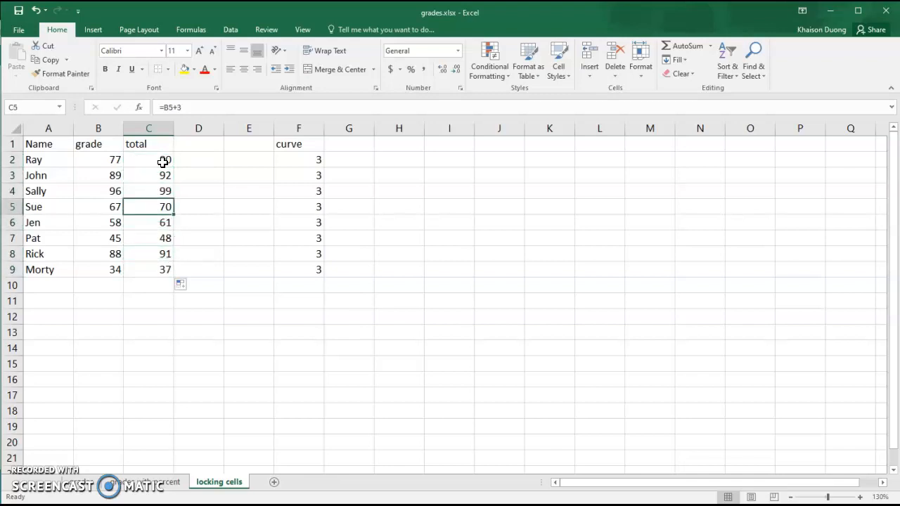
{"action": "key", "text": "Down"}
{"action": "key", "text": "Down"}
{"action": "key", "text": "Up"}
{"action": "key", "text": "Up"}
{"action": "key", "text": "Up"}
{"action": "key", "text": "Up"}
{"action": "key", "text": "Up"}
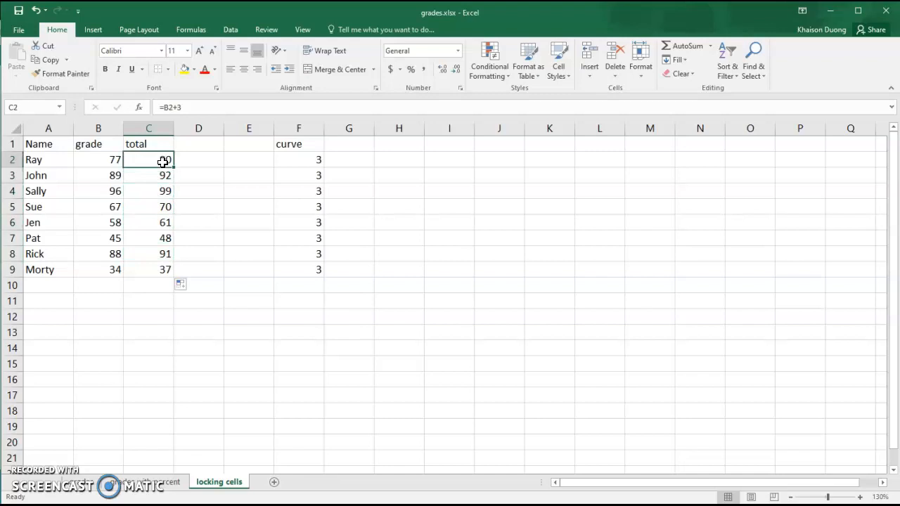
Step: Clear the hard-coded curve formulas from the total cells C2:C9
{"action": "left_click_drag", "start_coordinate": [160, 160], "coordinate": [160, 272]}
{"action": "key", "text": "Delete"}
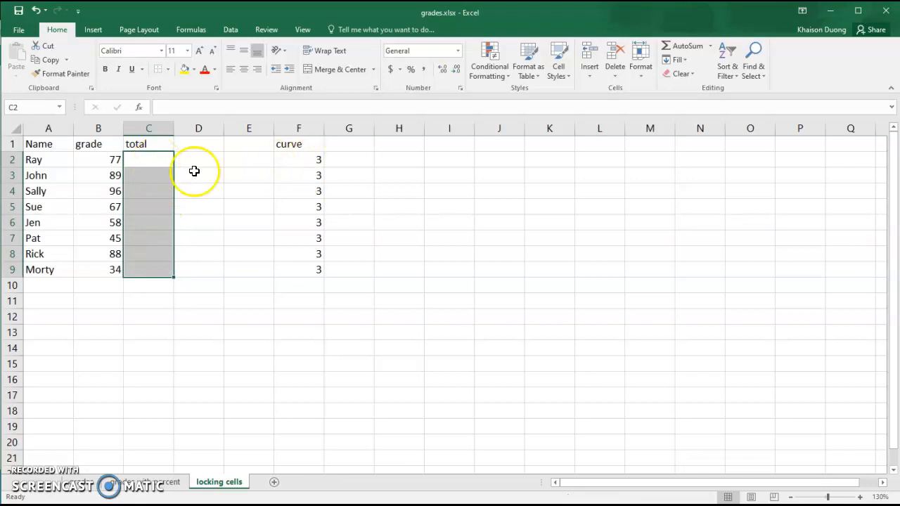
Step: Enter the formula =B2+F2 in C2 and fill it down the total column through C9
{"action": "left_click", "coordinate": [159, 162]}
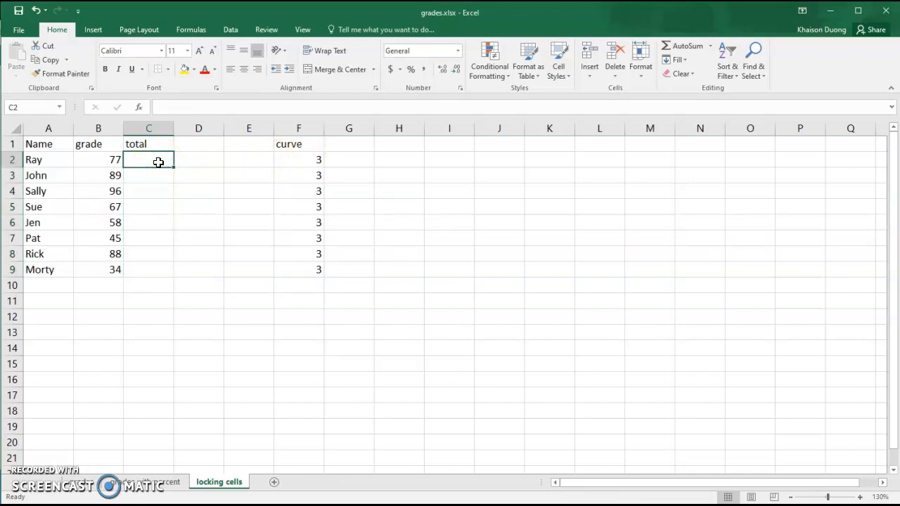
{"action": "type", "text": "="}
{"action": "left_click", "coordinate": [111, 160]}
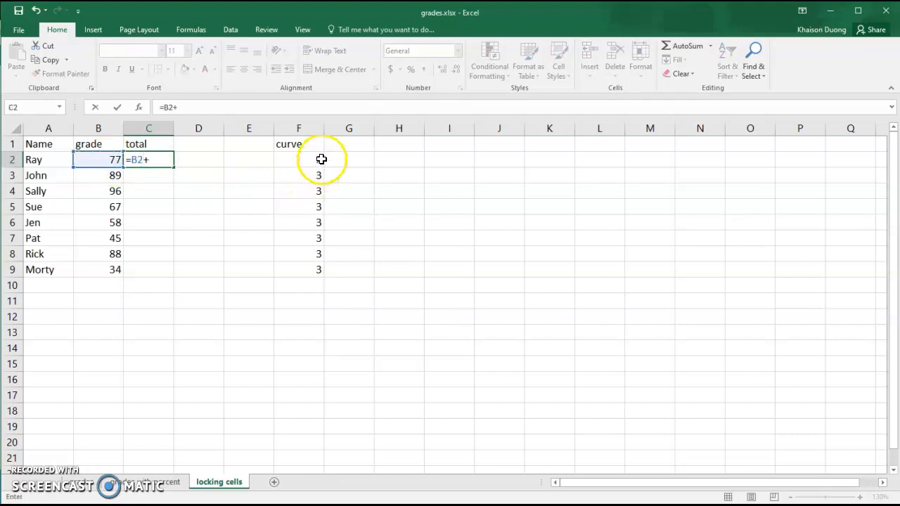
{"action": "left_click", "coordinate": [319, 159]}
{"action": "key", "text": "Return"}
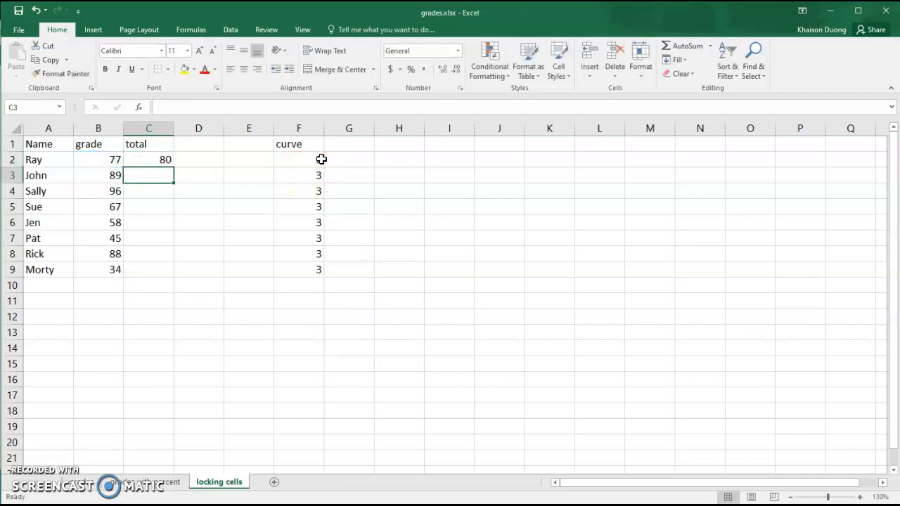
{"action": "left_click", "coordinate": [168, 161]}
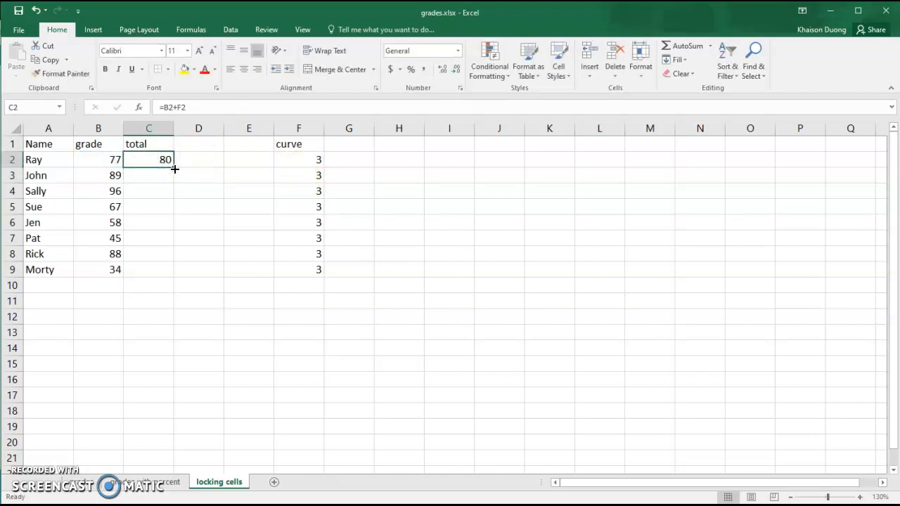
{"action": "left_click_drag", "start_coordinate": [174, 168], "coordinate": [164, 270]}
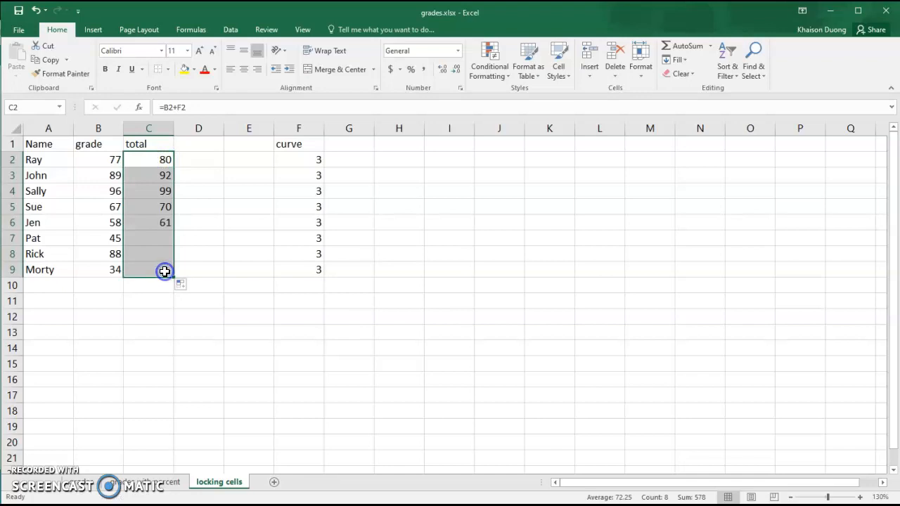
Step: Inspect which grade and curve cells the total formulas in C2 through C5 refer to
{"action": "left_click", "coordinate": [162, 162]}
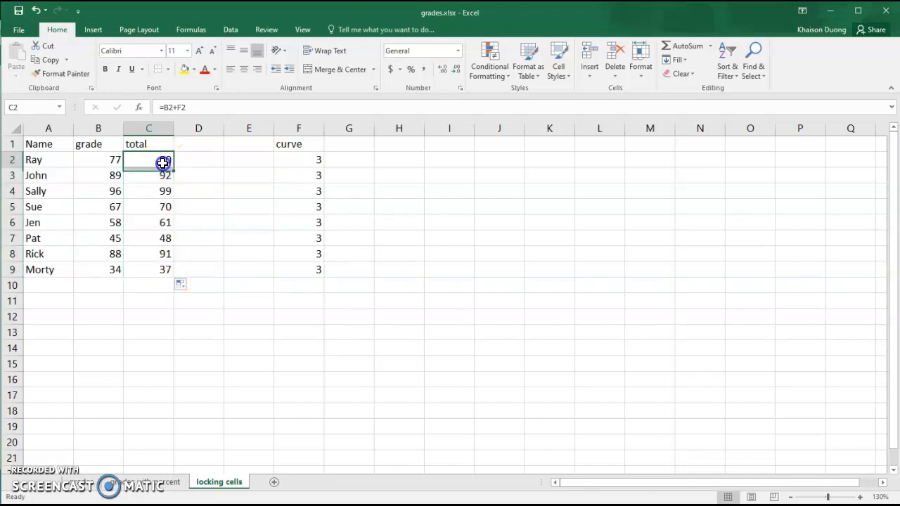
{"action": "left_click", "coordinate": [193, 107]}
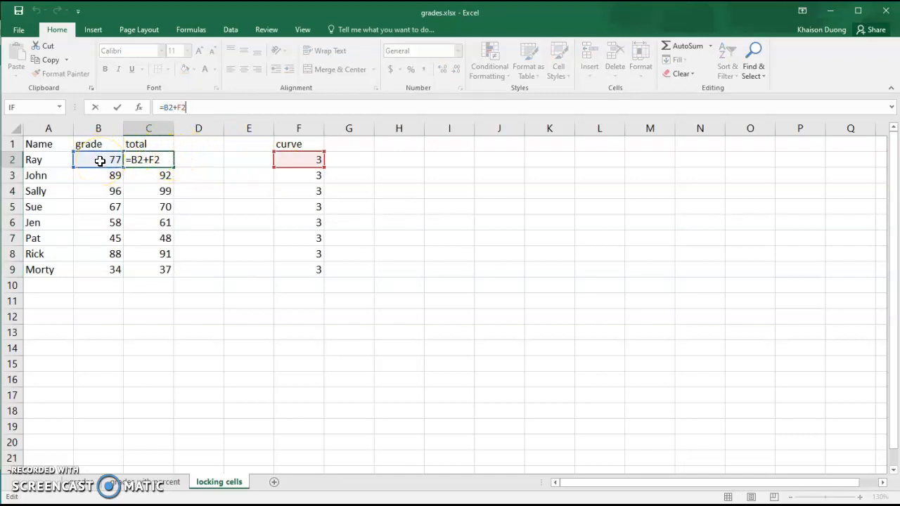
{"action": "left_click", "coordinate": [161, 175]}
{"action": "left_click", "coordinate": [181, 107]}
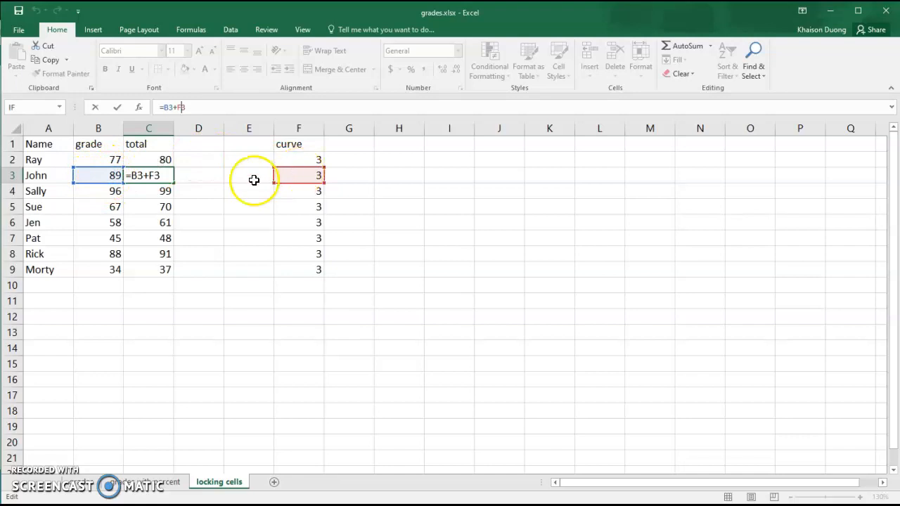
{"action": "left_click", "coordinate": [167, 191]}
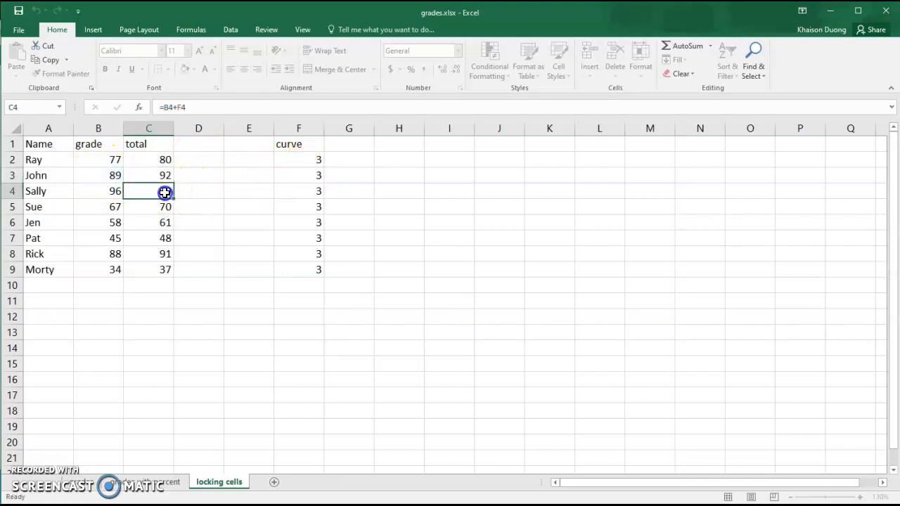
{"action": "left_click", "coordinate": [194, 108]}
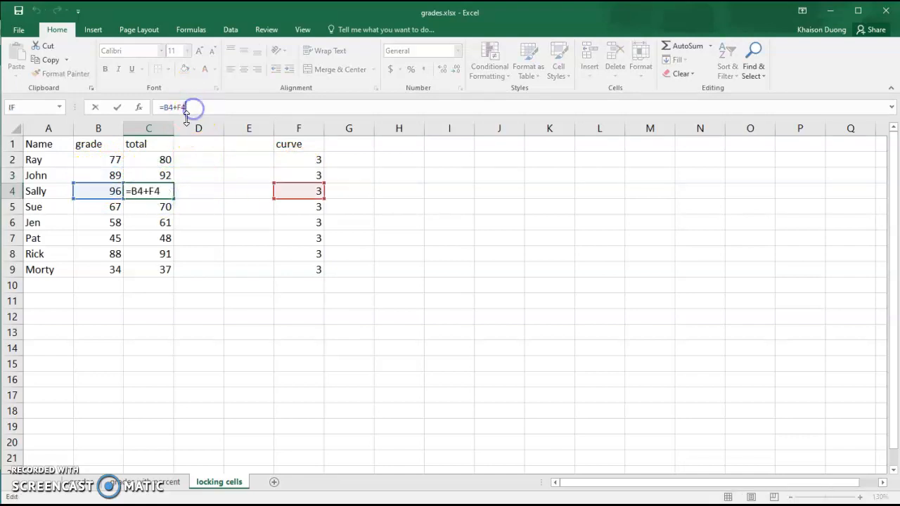
{"action": "left_click", "coordinate": [162, 203]}
{"action": "left_click", "coordinate": [182, 107]}
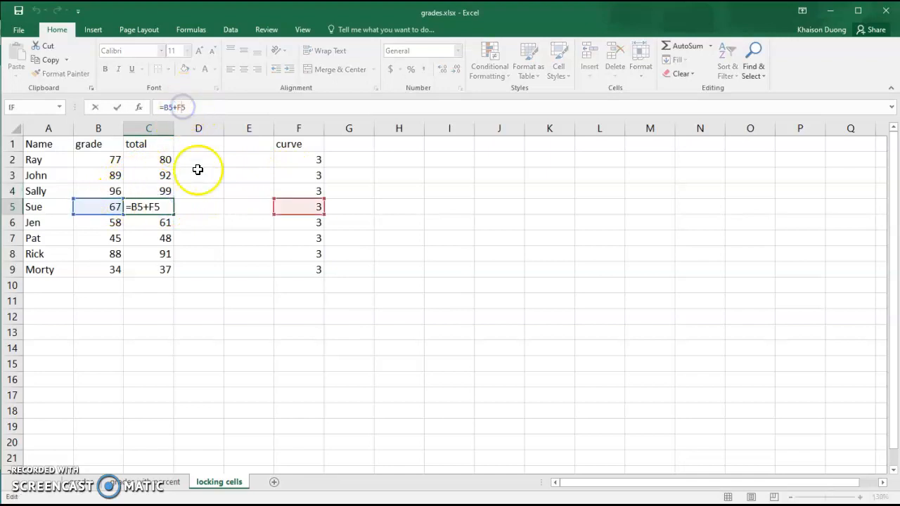
{"action": "left_click", "coordinate": [200, 226]}
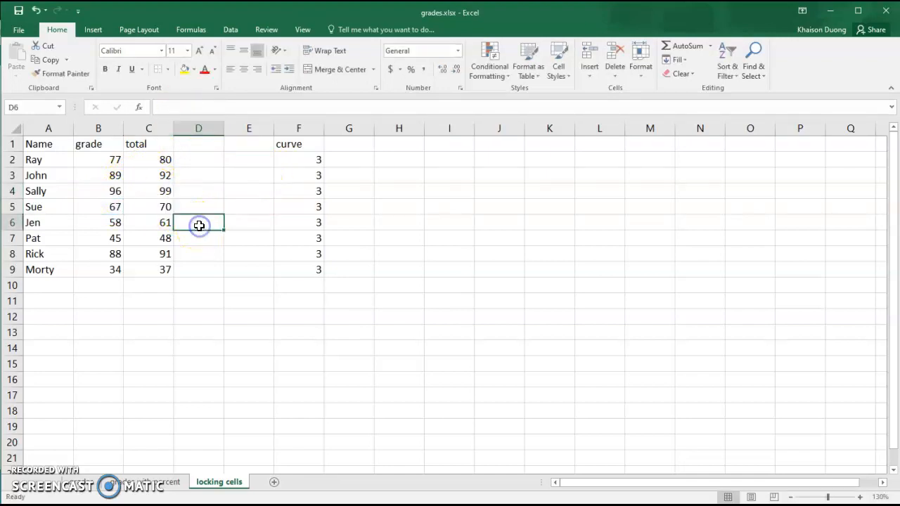
Step: Clear the totals in C2:C9 and the repeated curve values in F3:F9, keeping only the curve in F2
{"action": "left_click", "coordinate": [164, 161]}
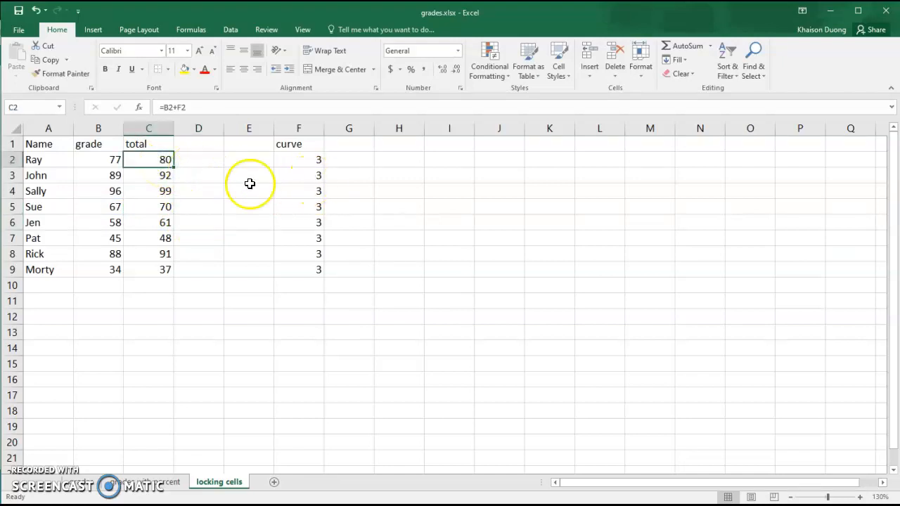
{"action": "left_click_drag", "start_coordinate": [164, 161], "coordinate": [166, 263]}
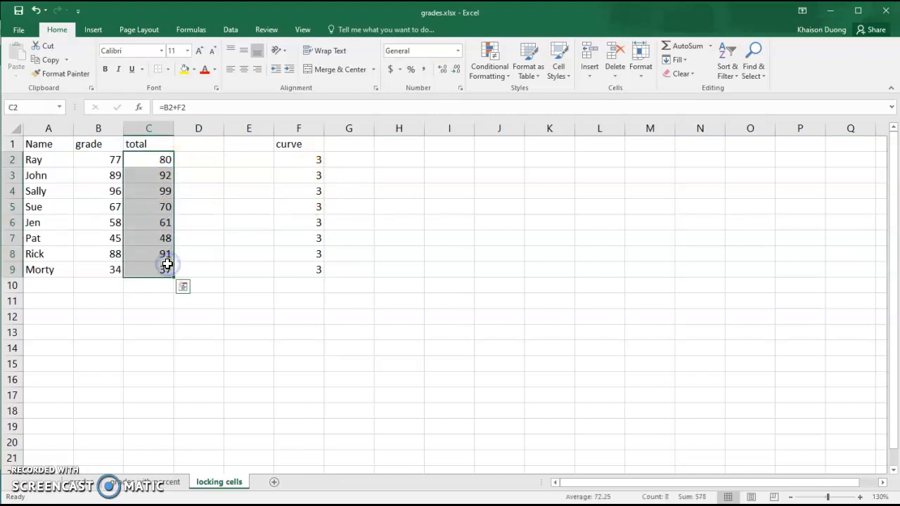
{"action": "key", "text": "Delete"}
{"action": "left_click_drag", "start_coordinate": [317, 177], "coordinate": [310, 268]}
{"action": "key", "text": "Delete"}
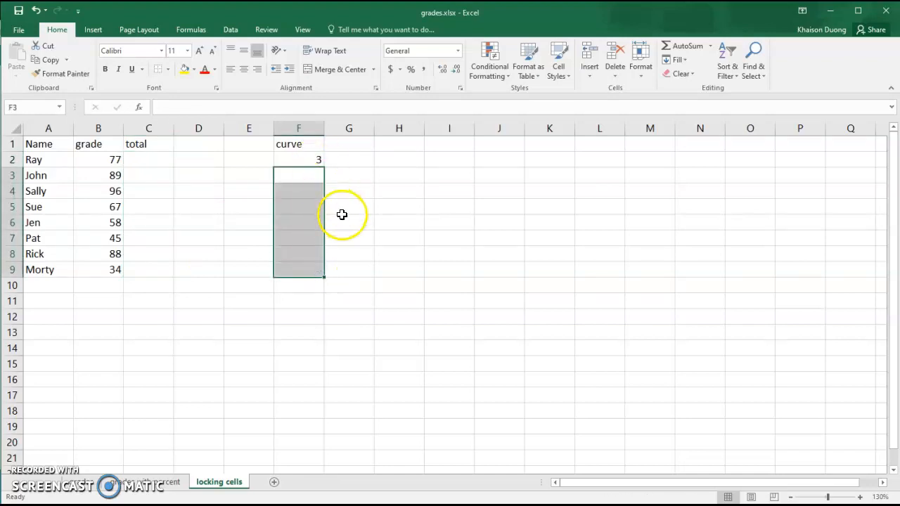
Step: Add the grade and the single curve cell in C2 with =B2+F2, and copy the formula down to C9
{"action": "left_click", "coordinate": [161, 162]}
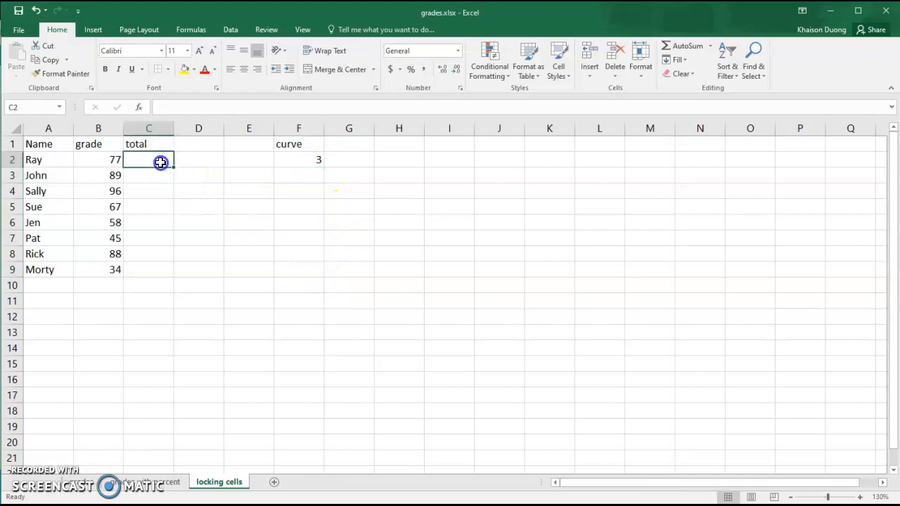
{"action": "type", "text": "="}
{"action": "left_click", "coordinate": [102, 162]}
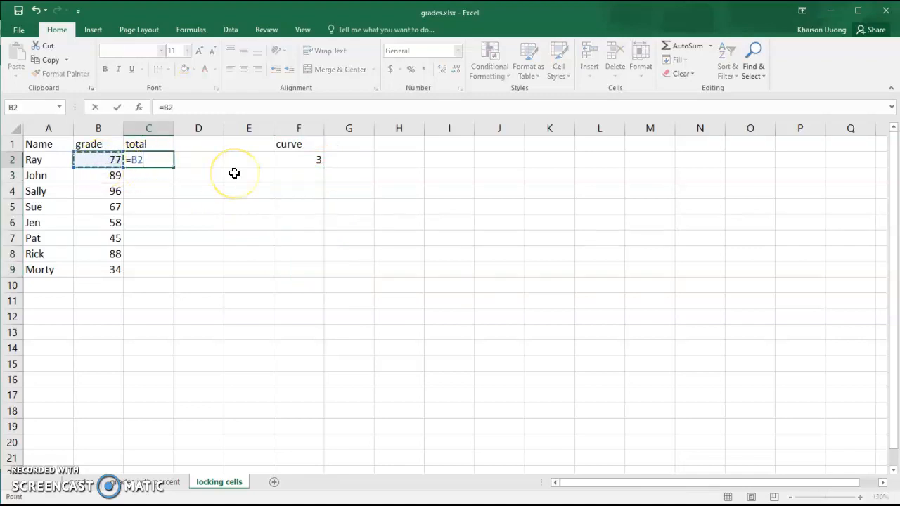
{"action": "left_click", "coordinate": [305, 164]}
{"action": "key", "text": "Return"}
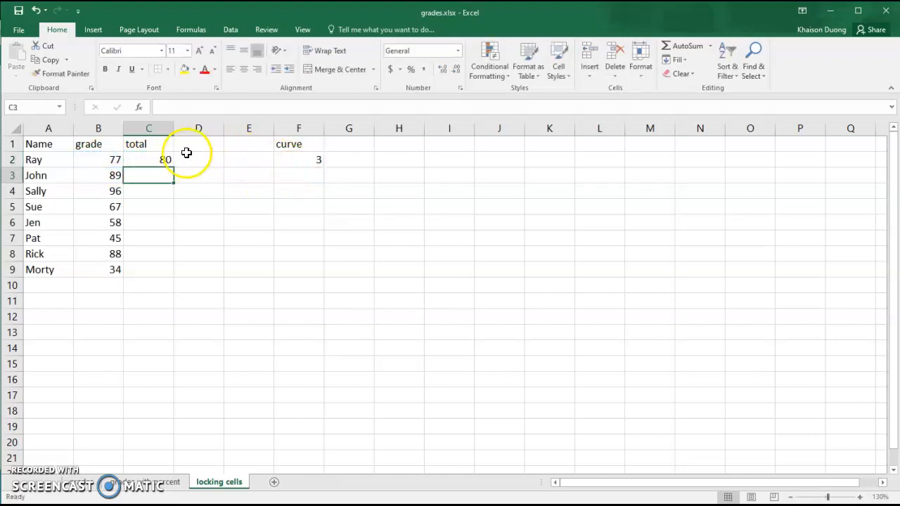
{"action": "left_click", "coordinate": [165, 161]}
{"action": "left_click_drag", "start_coordinate": [175, 169], "coordinate": [165, 275]}
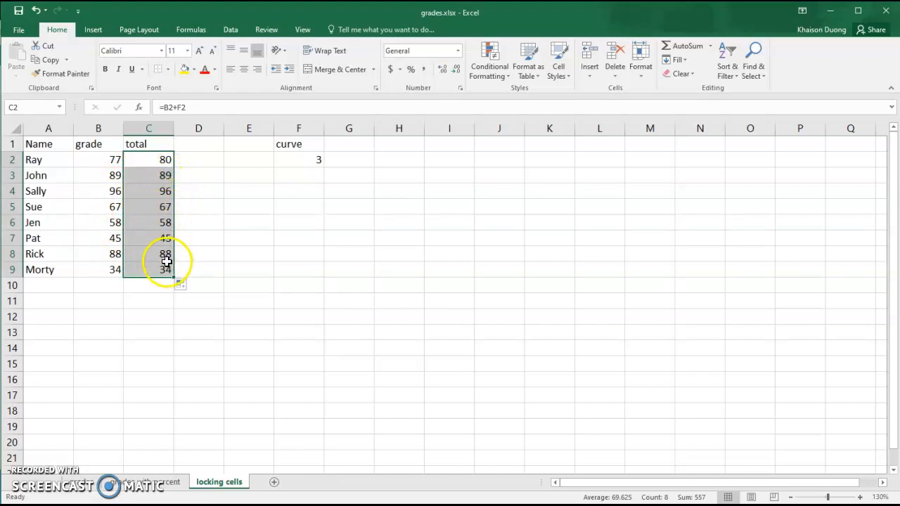
Step: Inspect which grade and curve cells the copied total formulas in C2 and C3 refer to
{"action": "left_click", "coordinate": [214, 228]}
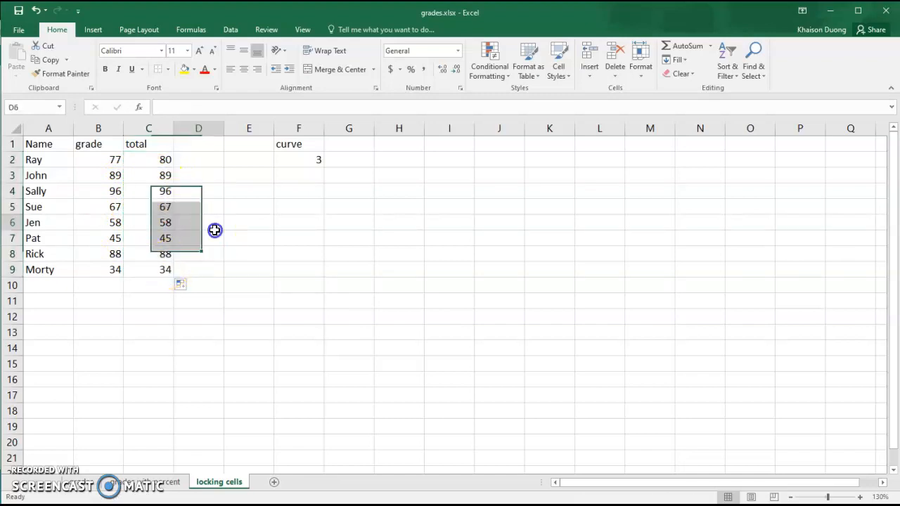
{"action": "left_click", "coordinate": [162, 159]}
{"action": "left_click", "coordinate": [197, 108]}
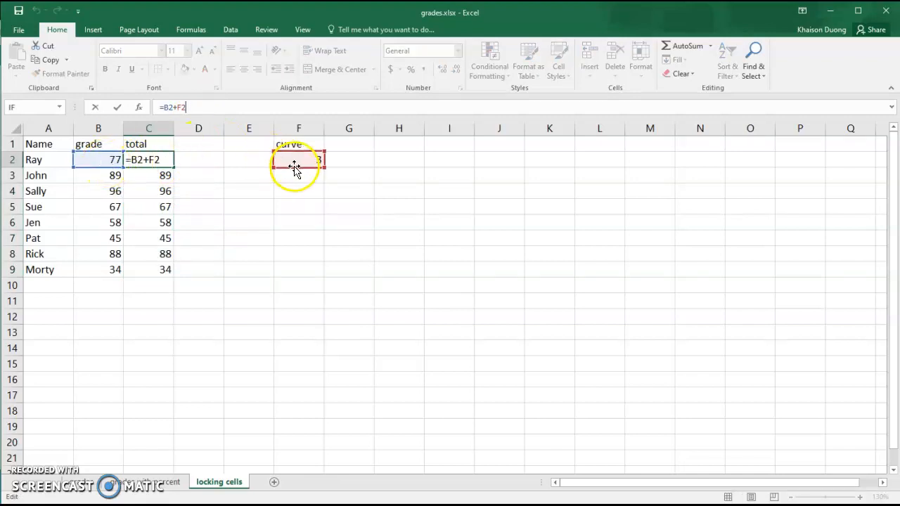
{"action": "key", "text": "Return"}
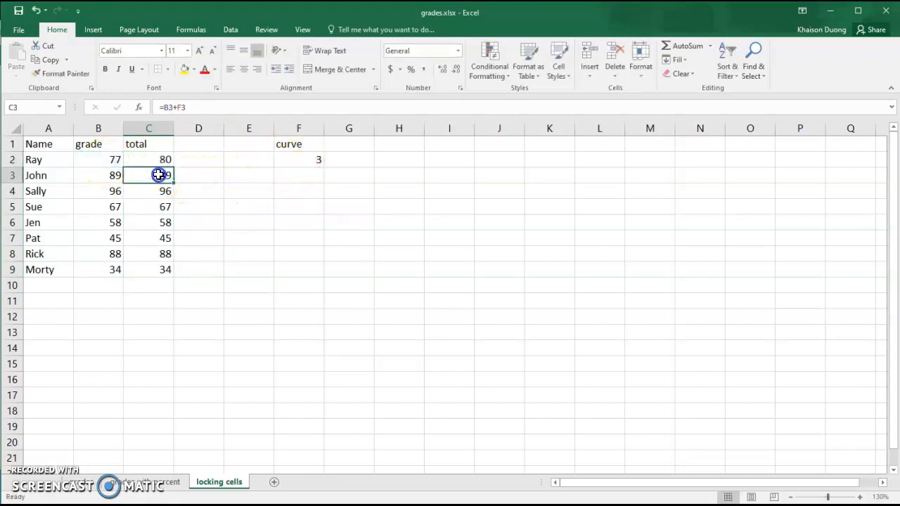
{"action": "left_click", "coordinate": [186, 107]}
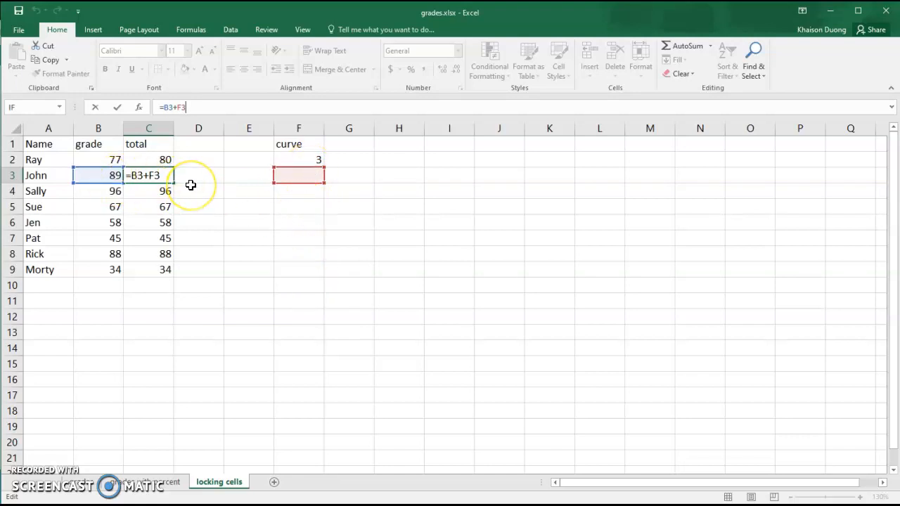
{"action": "key", "text": "Return"}
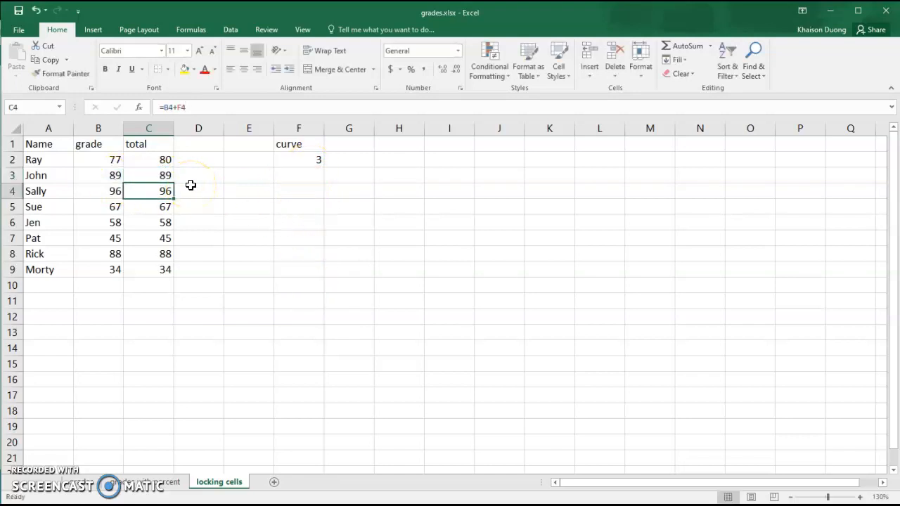
Step: Lock the curve reference in C2 so the formula reads =B2+$F$2, and fill it down through C9
{"action": "left_click", "coordinate": [164, 161]}
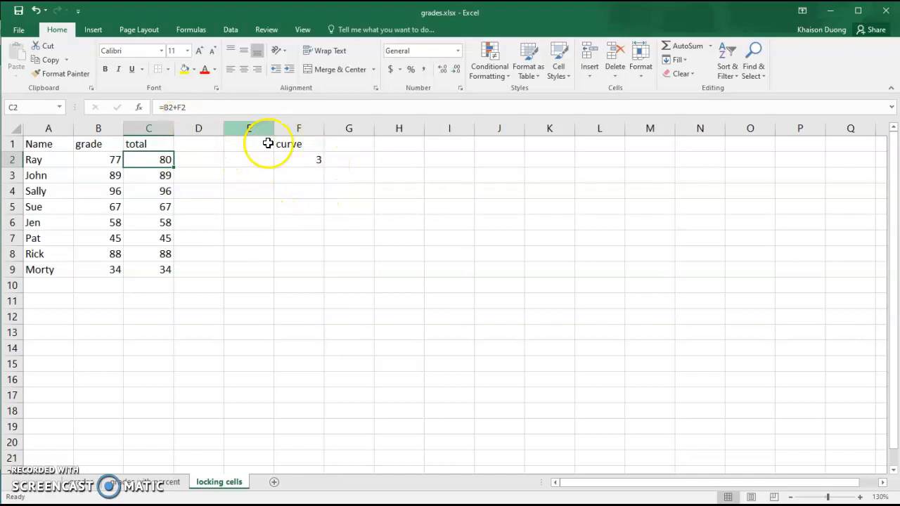
{"action": "left_click", "coordinate": [217, 109]}
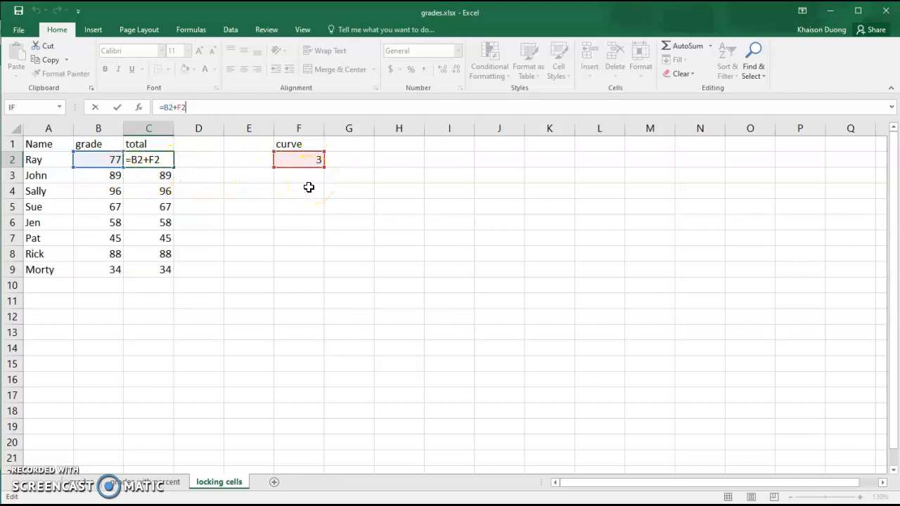
{"action": "left_click", "coordinate": [308, 225]}
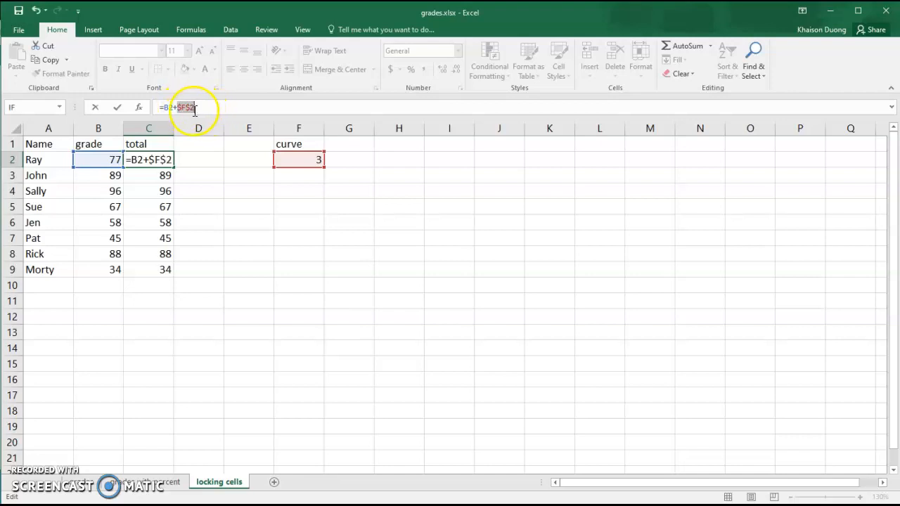
{"action": "left_click_drag", "start_coordinate": [177, 106], "coordinate": [192, 109]}
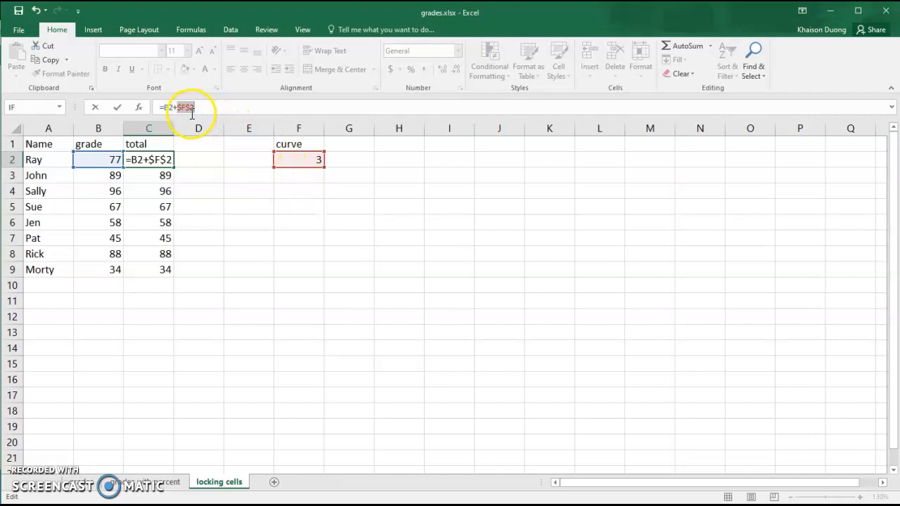
{"action": "key", "text": "Return"}
{"action": "left_click", "coordinate": [162, 163]}
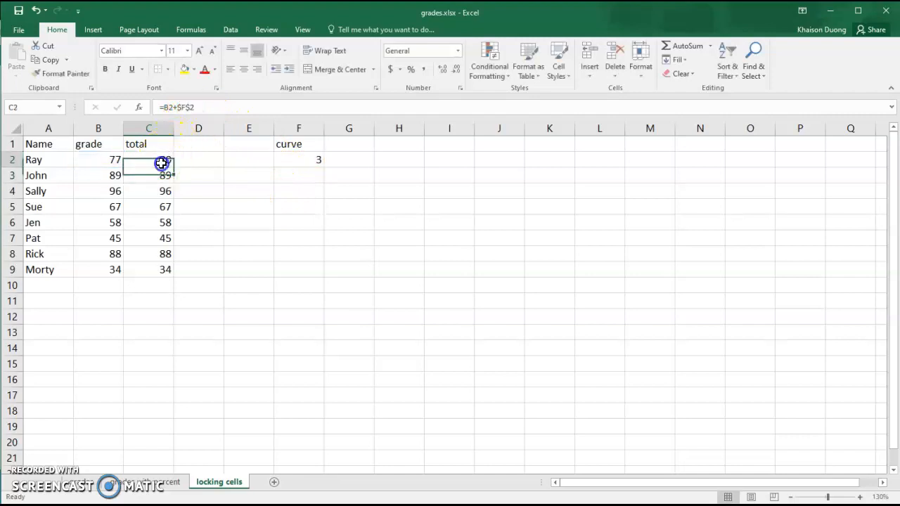
{"action": "left_click_drag", "start_coordinate": [174, 169], "coordinate": [168, 270]}
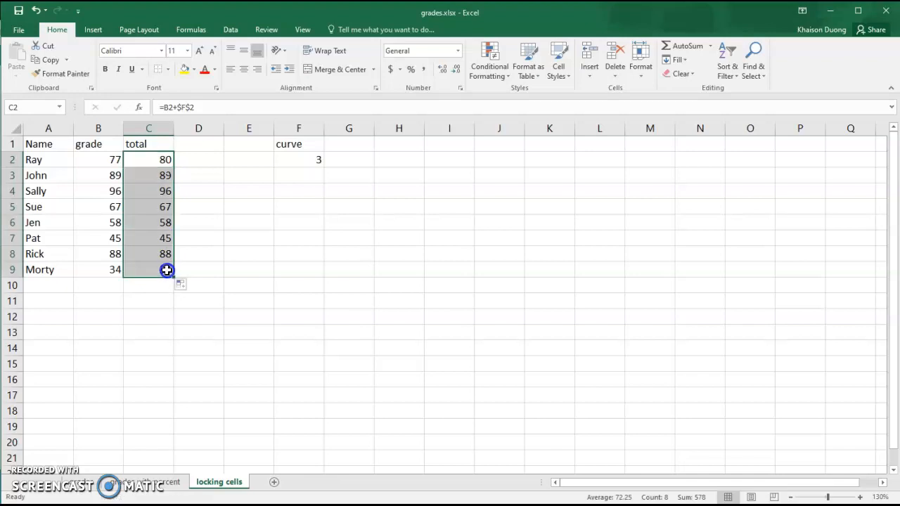
Step: Examine the formulas down the total column from C2 for their grade references and the locked curve cell F2
{"action": "left_click", "coordinate": [156, 162]}
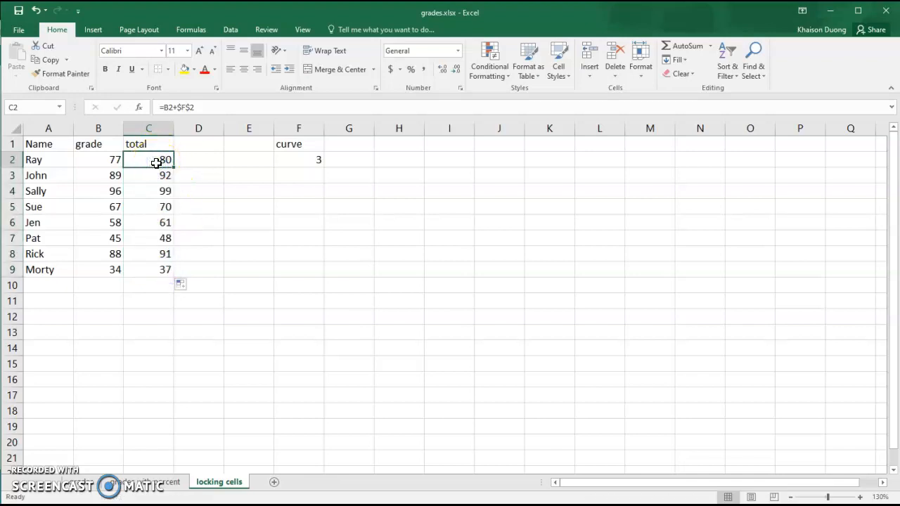
{"action": "key", "text": "Down"}
{"action": "key", "text": "Down"}
{"action": "key", "text": "Up"}
{"action": "key", "text": "Up"}
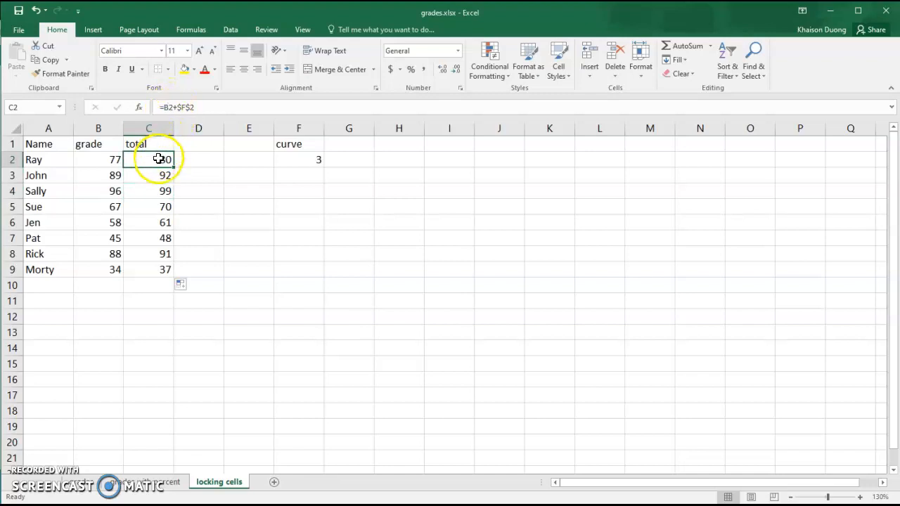
{"action": "key", "text": "Down"}
{"action": "key", "text": "Down"}
{"action": "key", "text": "Down"}
{"action": "key", "text": "Down"}
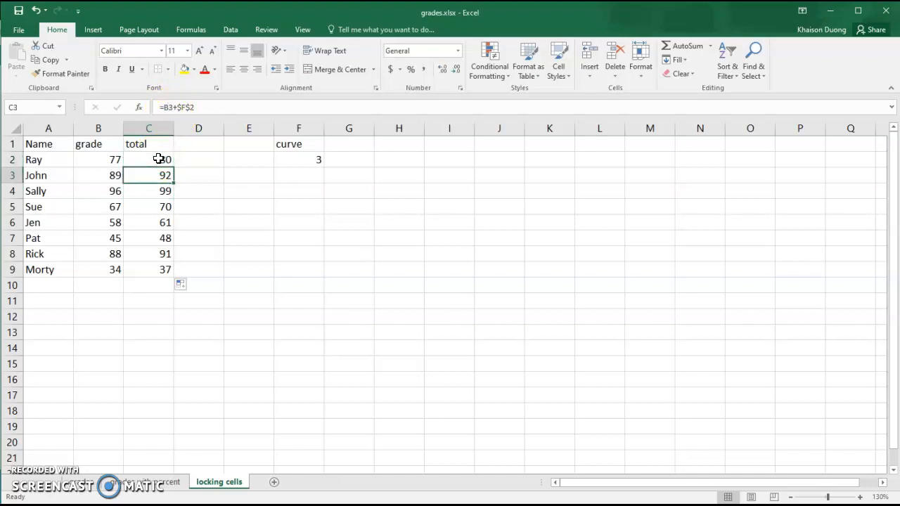
{"action": "key", "text": "Up"}
{"action": "key", "text": "Up"}
{"action": "key", "text": "Up"}
{"action": "key", "text": "Up"}
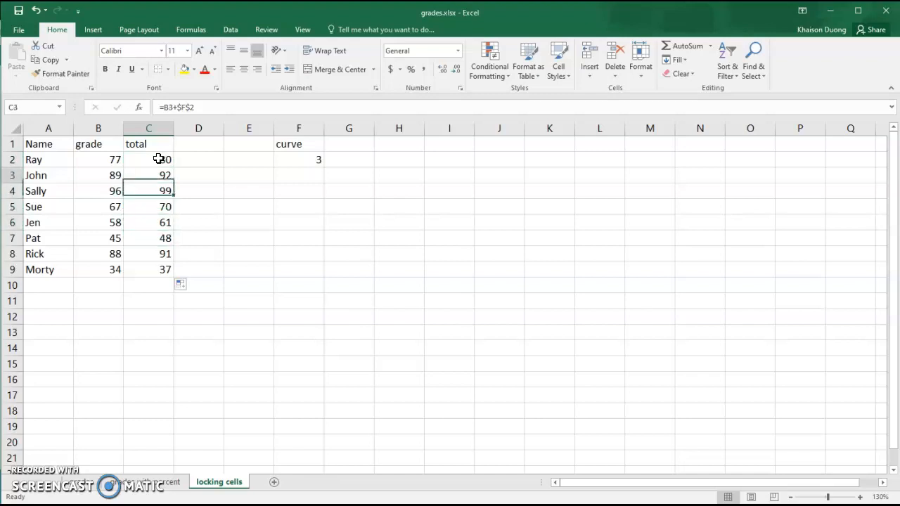
{"action": "key", "text": "Down"}
{"action": "key", "text": "Down"}
{"action": "key", "text": "Down"}
{"action": "key", "text": "Down"}
{"action": "key", "text": "Up"}
{"action": "key", "text": "Up"}
{"action": "key", "text": "Up"}
{"action": "key", "text": "Up"}
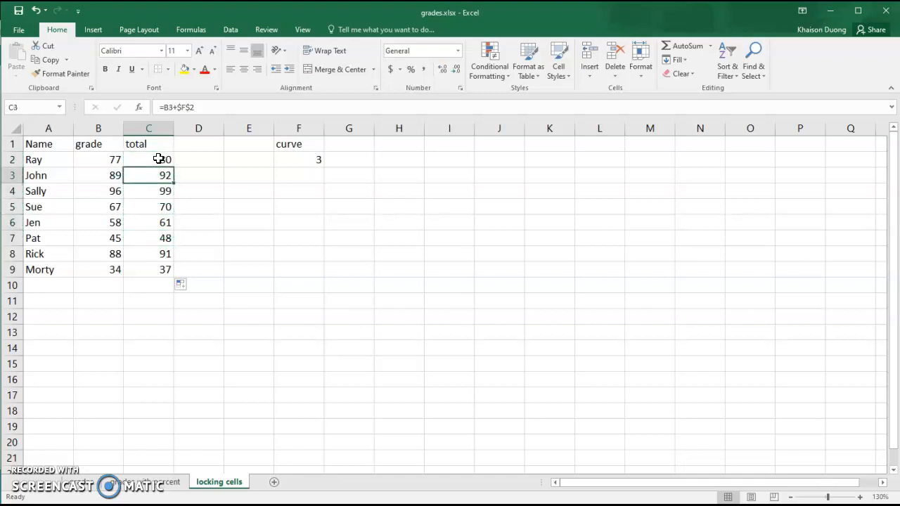
{"action": "left_click", "coordinate": [304, 162]}
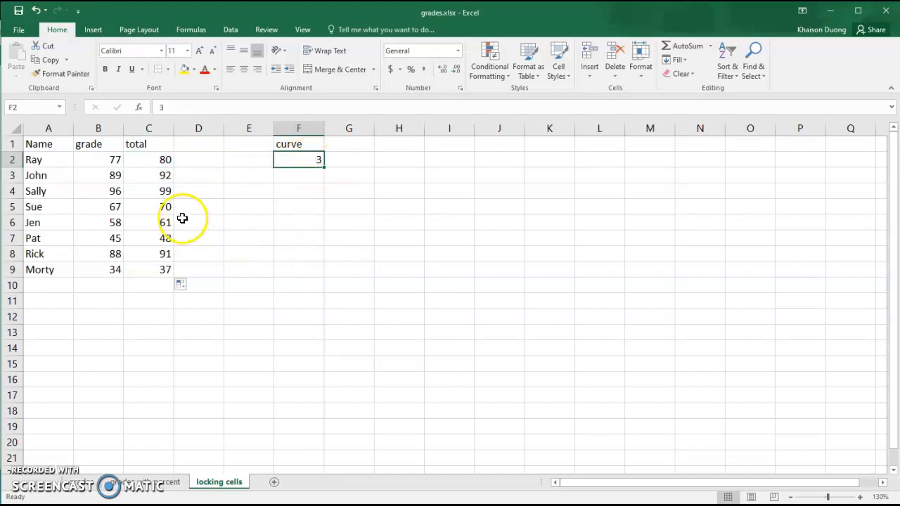
{"action": "left_click", "coordinate": [162, 162]}
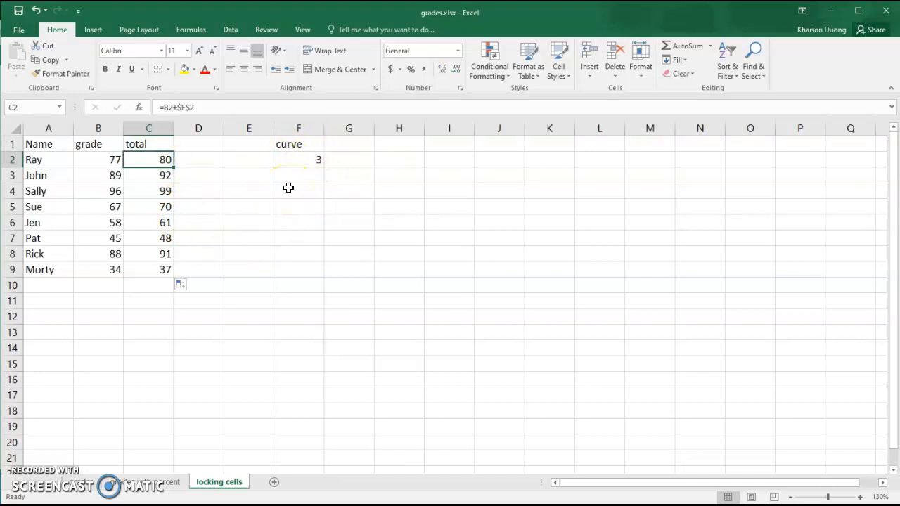
Step: Examine the weighted grade formula in F2 of the grades with percent sheet, and return to the locking cells sheet
{"action": "left_click", "coordinate": [166, 485]}
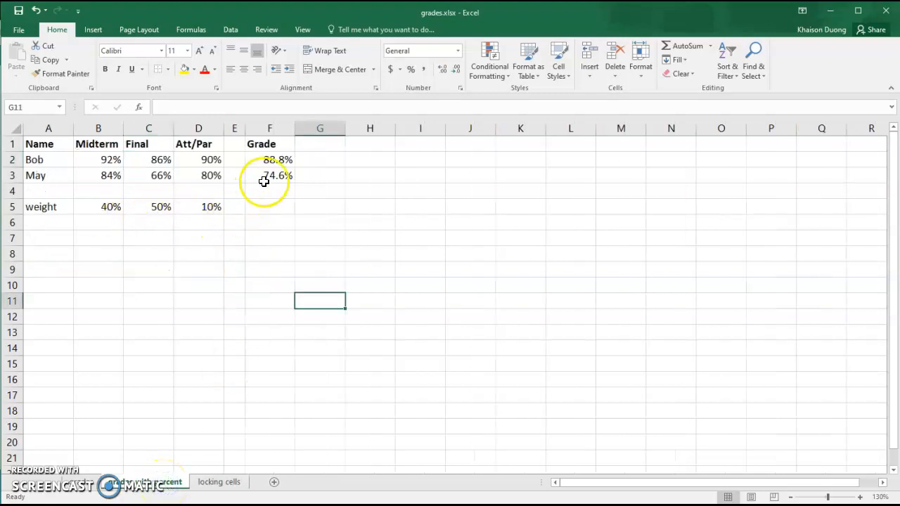
{"action": "left_click", "coordinate": [281, 159]}
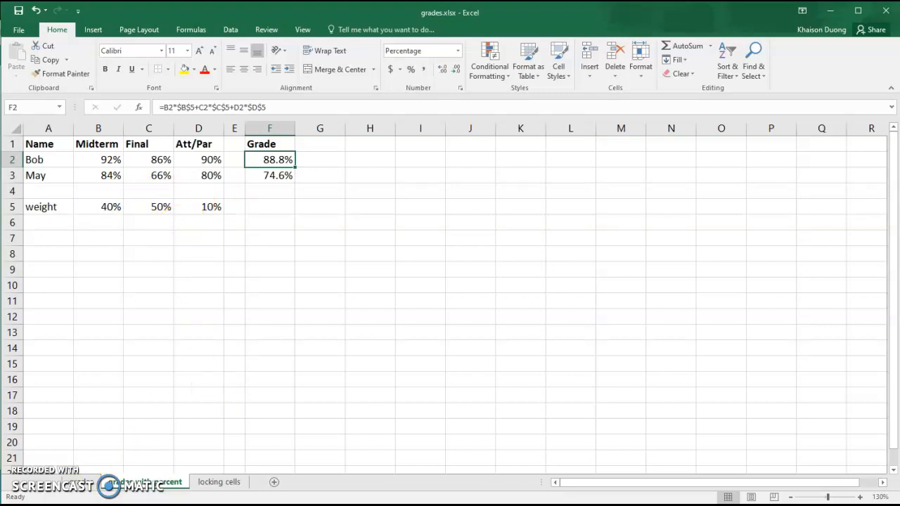
{"action": "left_click", "coordinate": [219, 482]}
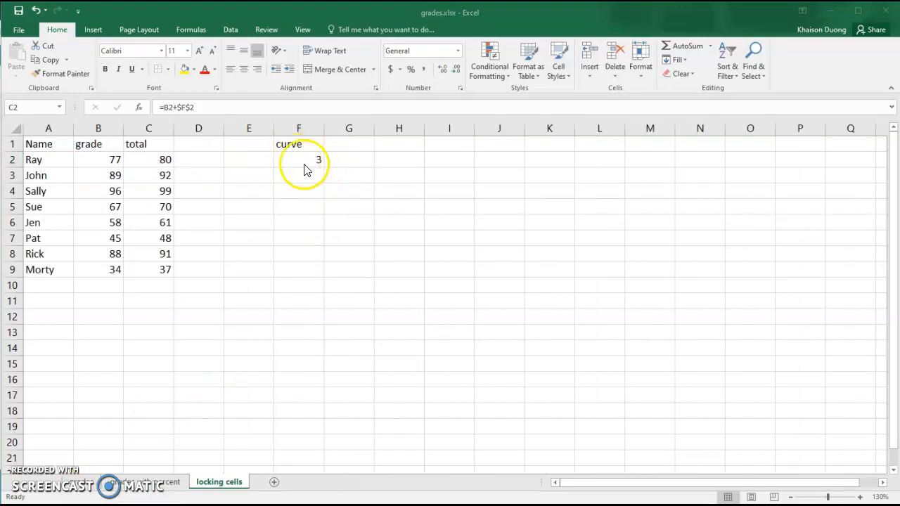
Step: Set the curve value in F2 to 4
{"action": "left_click", "coordinate": [161, 164]}
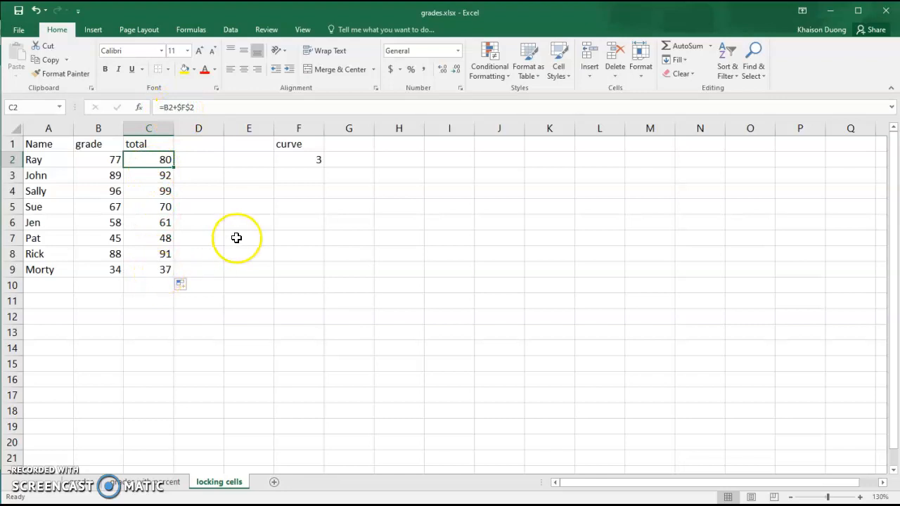
{"action": "left_click", "coordinate": [303, 182]}
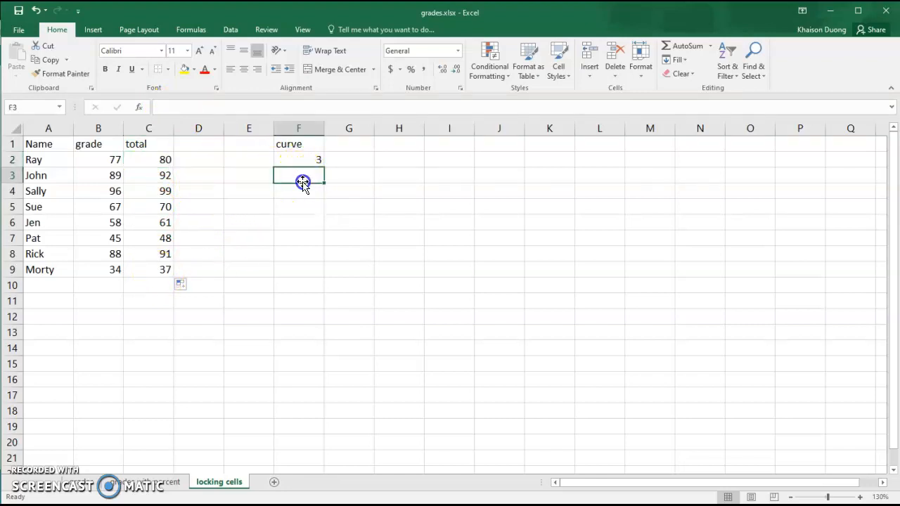
{"action": "left_click", "coordinate": [315, 161]}
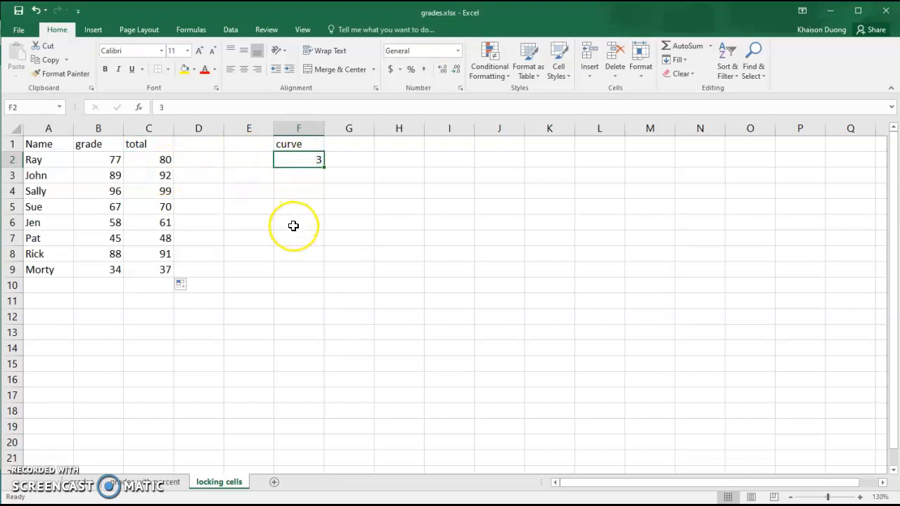
{"action": "type", "text": "4"}
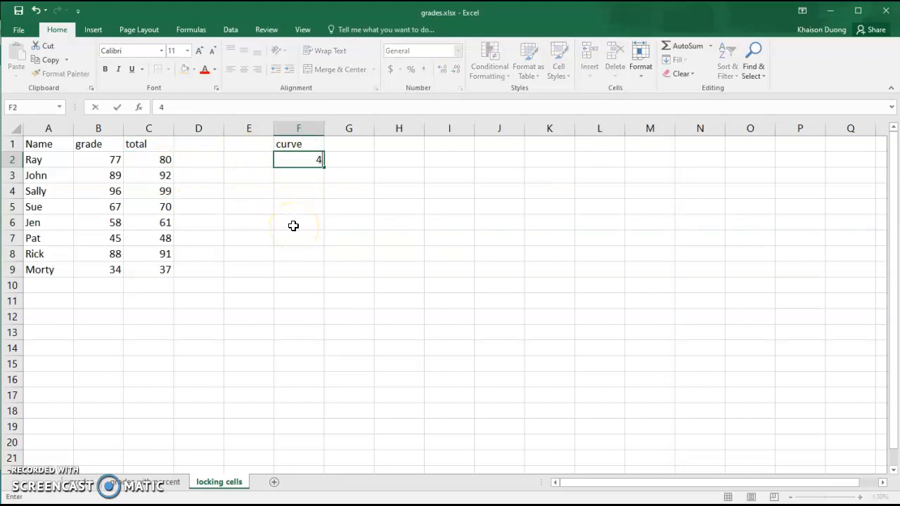
{"action": "key", "text": "Return"}
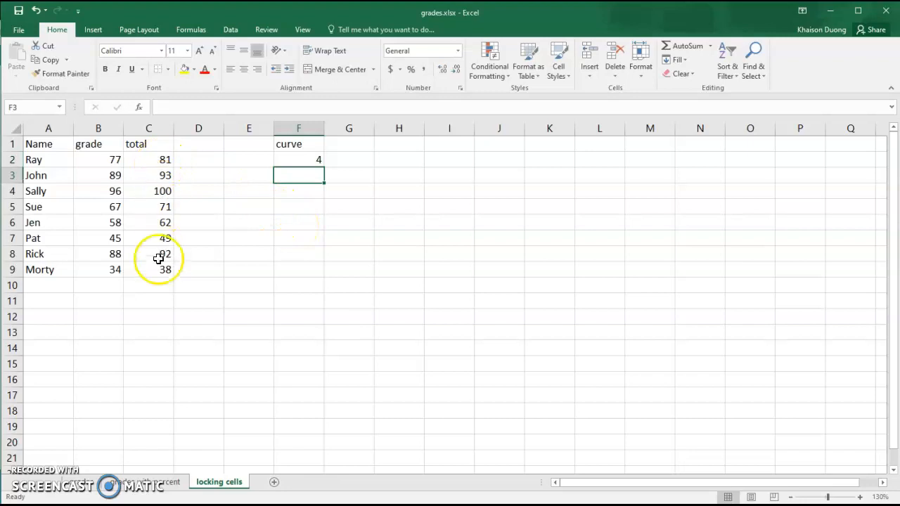
Step: Set the curve value in F2 to 5 and check the total formula in C2
{"action": "left_click", "coordinate": [318, 160]}
{"action": "type", "text": "5"}
{"action": "key", "text": "Return"}
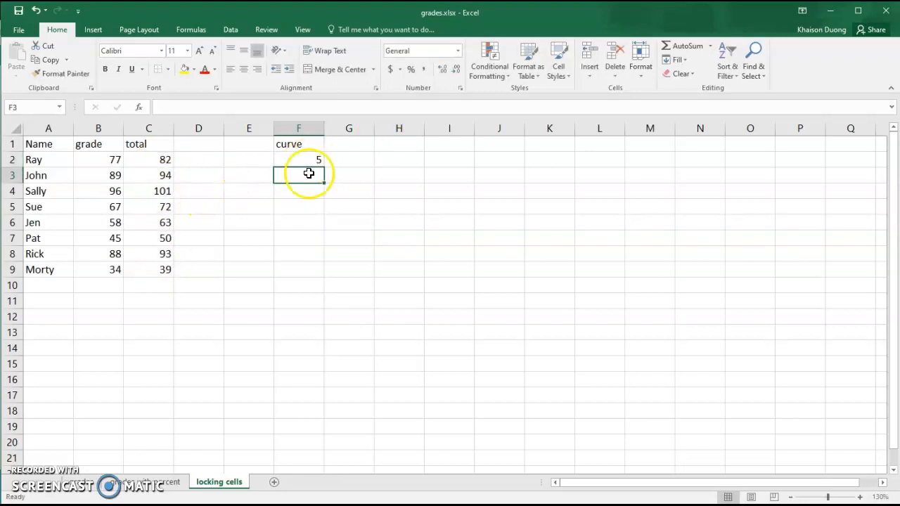
{"action": "left_click", "coordinate": [167, 160]}
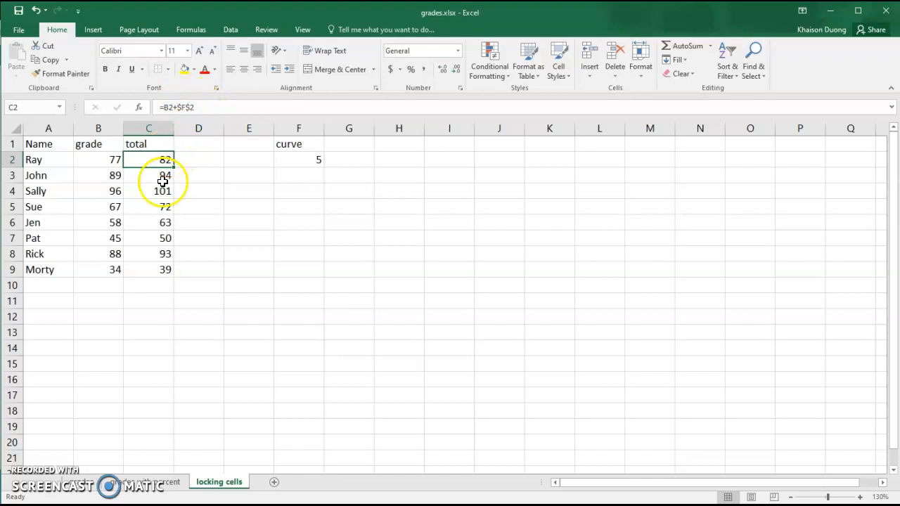
{"action": "left_click", "coordinate": [311, 161]}
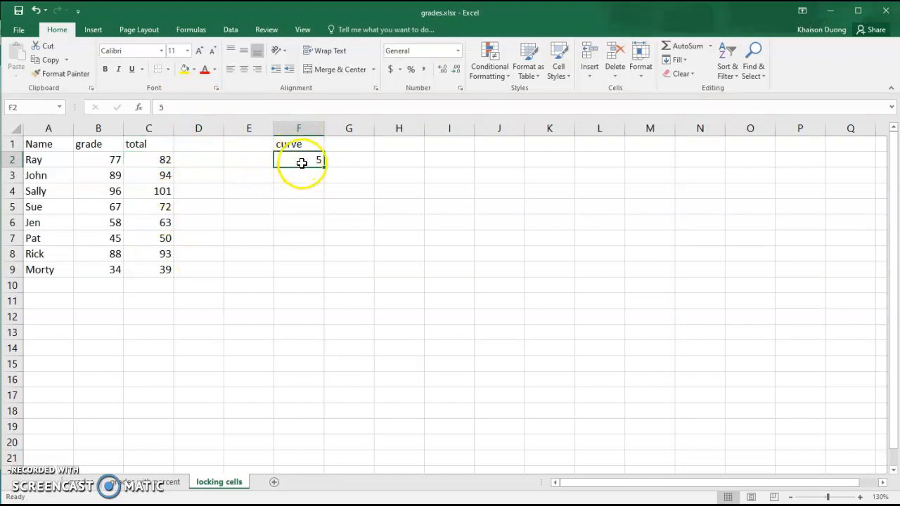